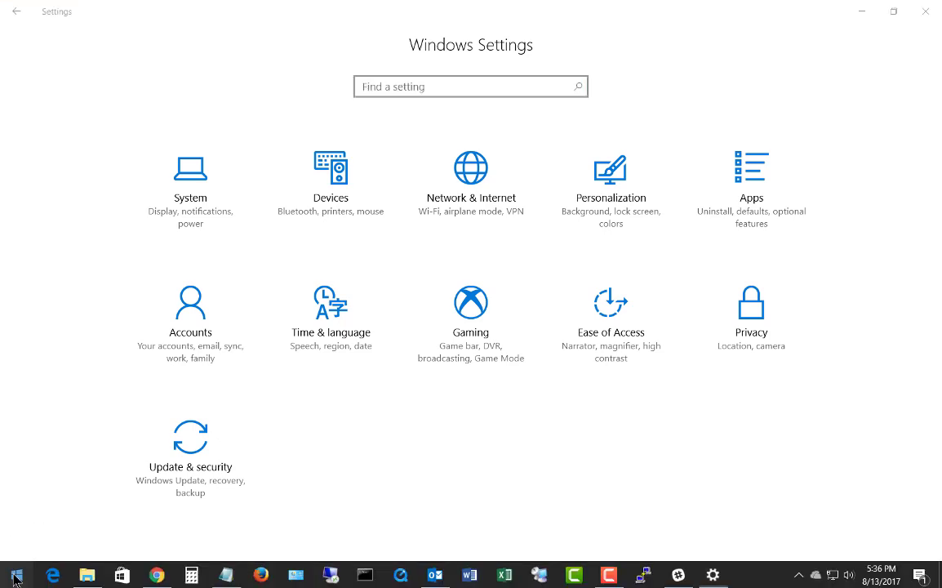
# Step: Open Ease of Access in Settings, which lands on the Narrator page
pyautogui.click(13, 580)
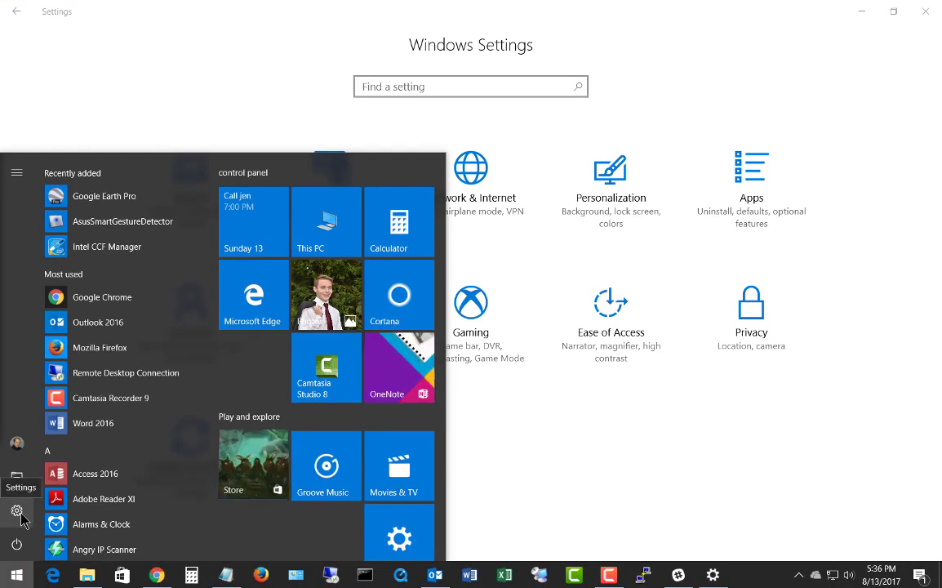
pyautogui.click(615, 467)
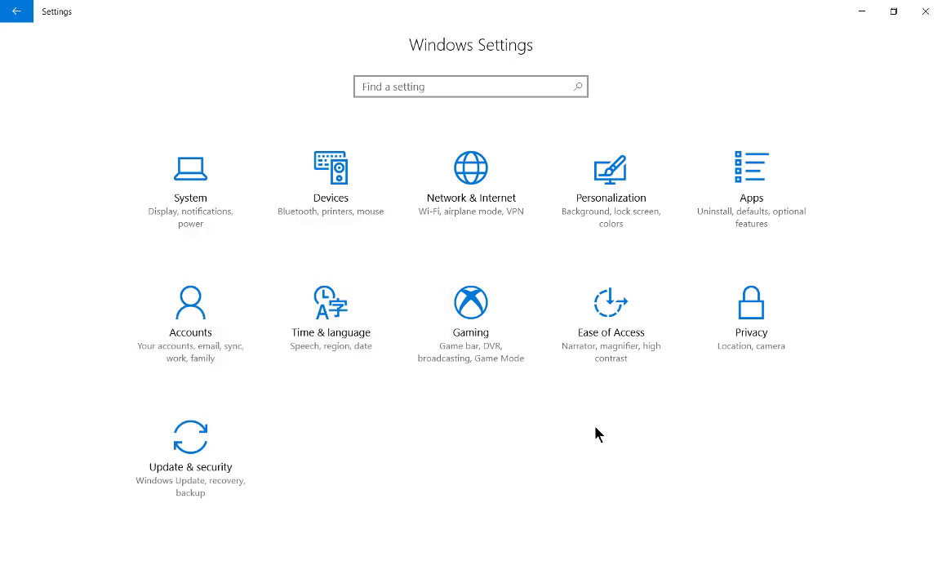
pyautogui.click(608, 331)
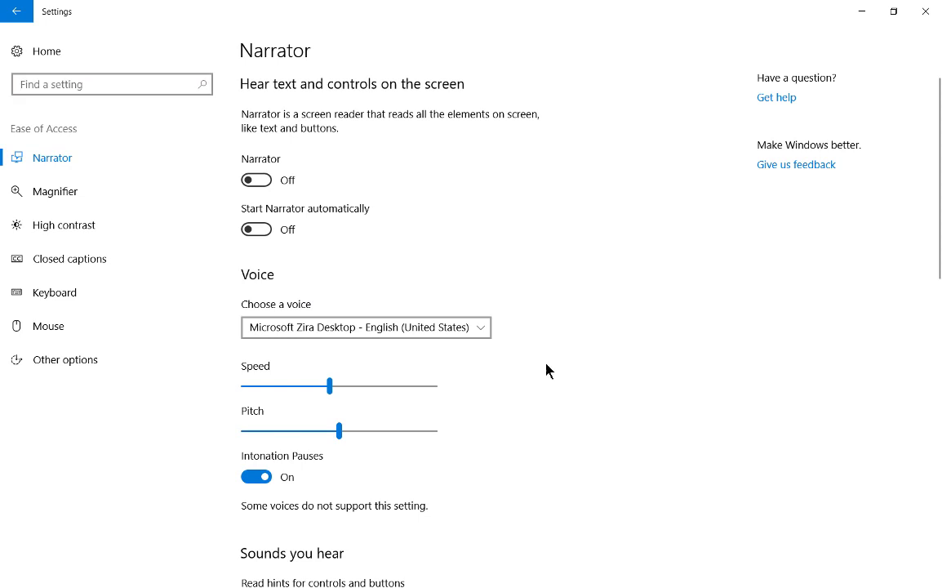
# Step: Switch to the Closed captions page in the Ease of Access sidebar
pyautogui.click(69, 262)
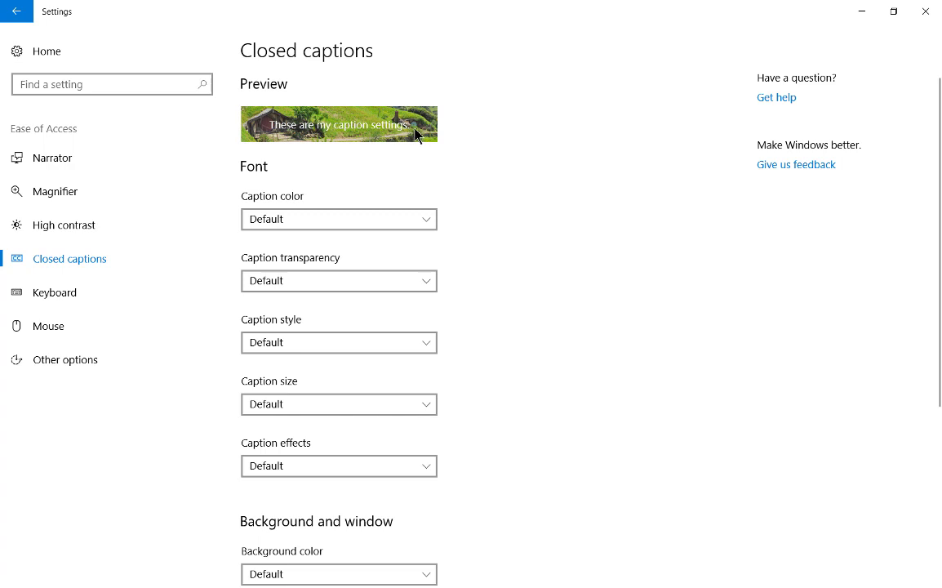
# Step: Set the caption color to Yellow after briefly trying Black
pyautogui.click(430, 224)
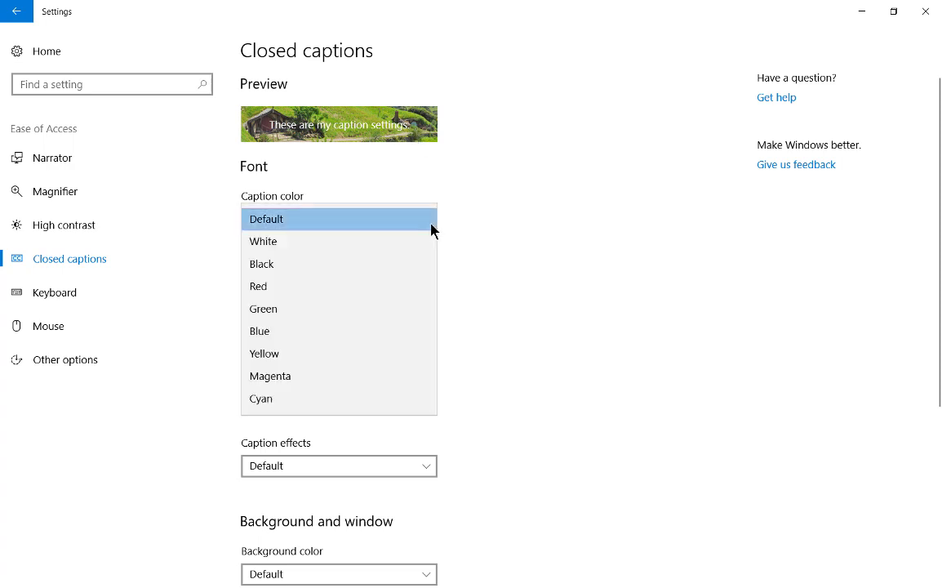
pyautogui.click(414, 265)
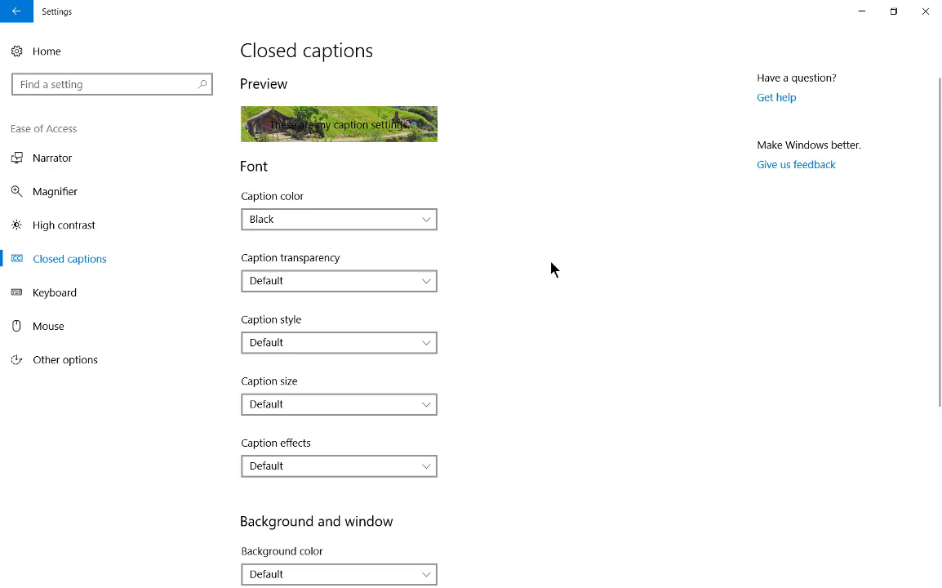
pyautogui.click(414, 219)
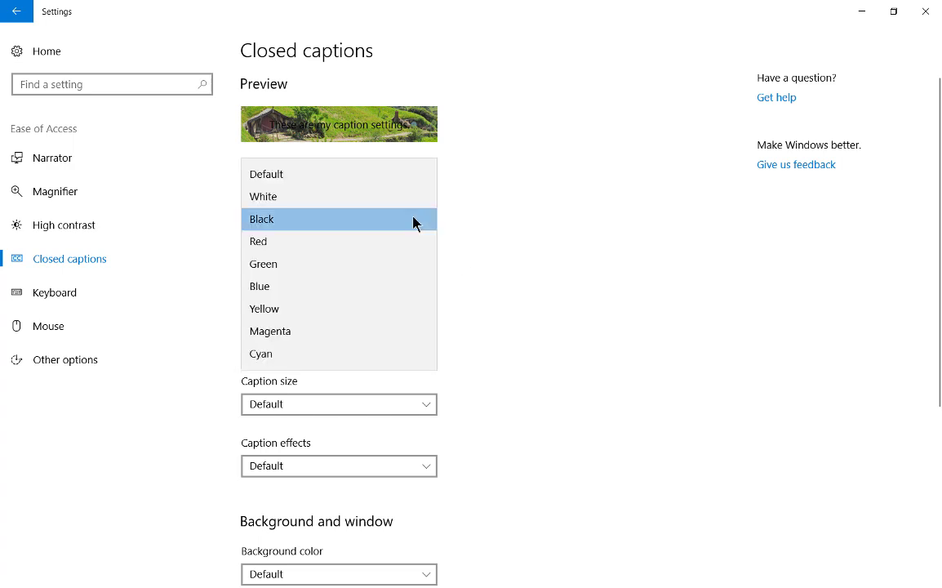
pyautogui.click(413, 311)
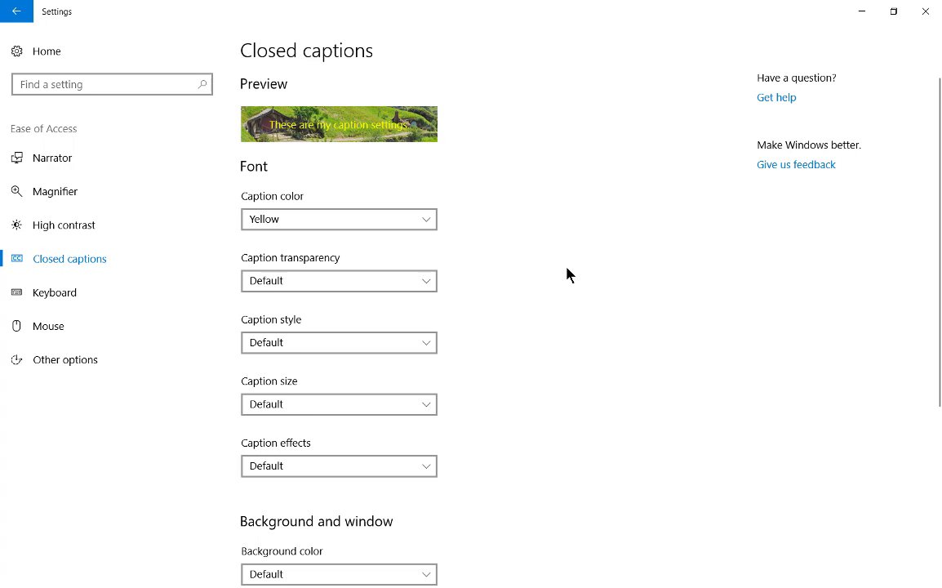
# Step: Preview Translucent and Transparent caption transparency, ending on Opaque
pyautogui.click(416, 290)
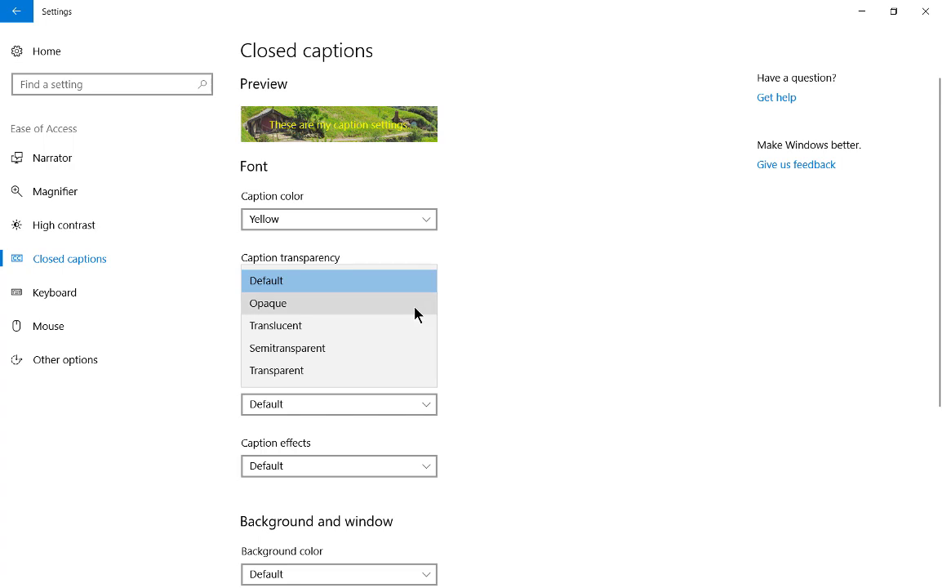
pyautogui.click(417, 312)
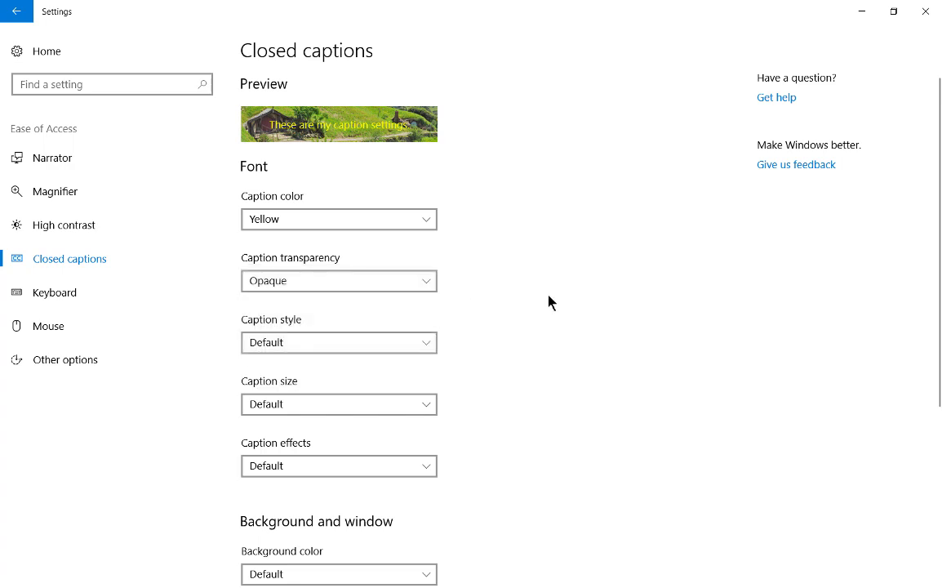
pyautogui.click(426, 279)
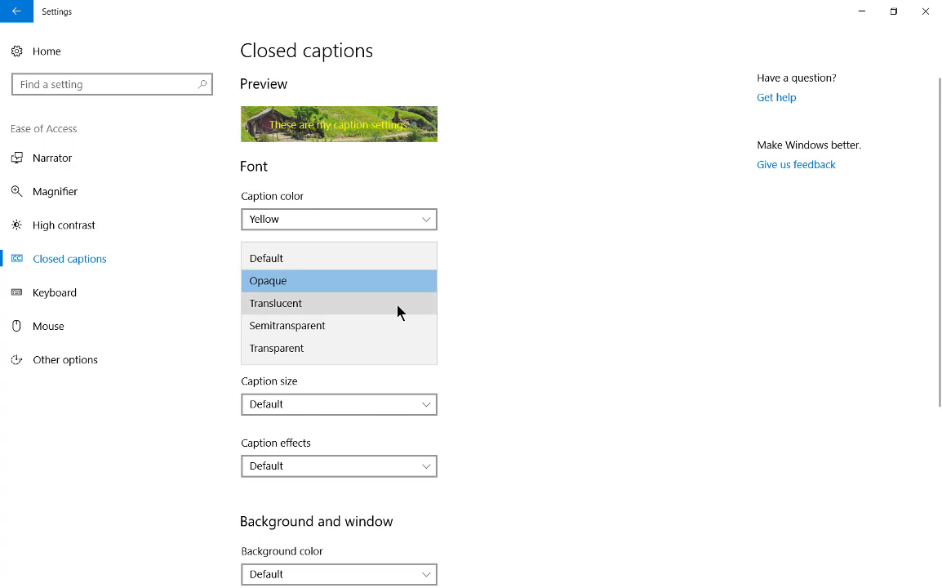
pyautogui.click(400, 311)
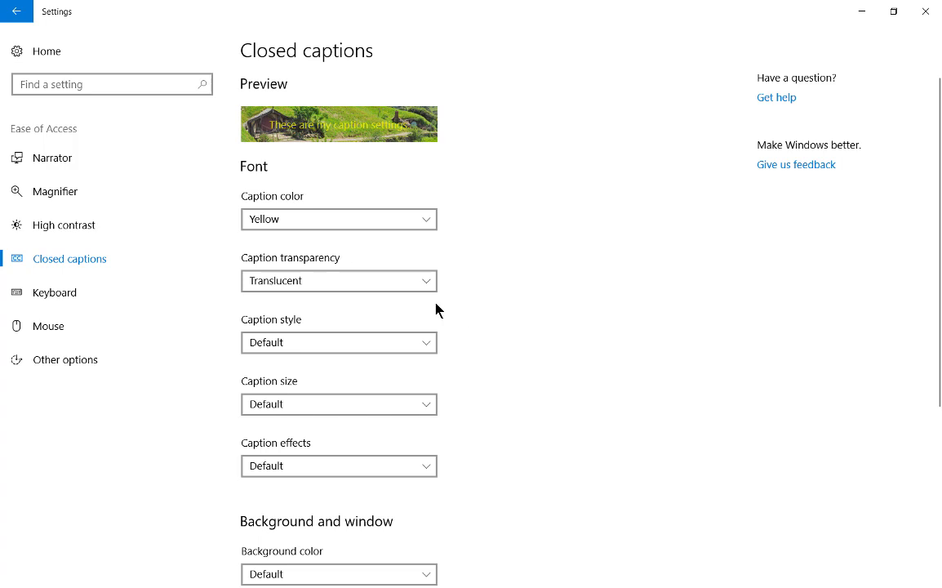
pyautogui.click(420, 281)
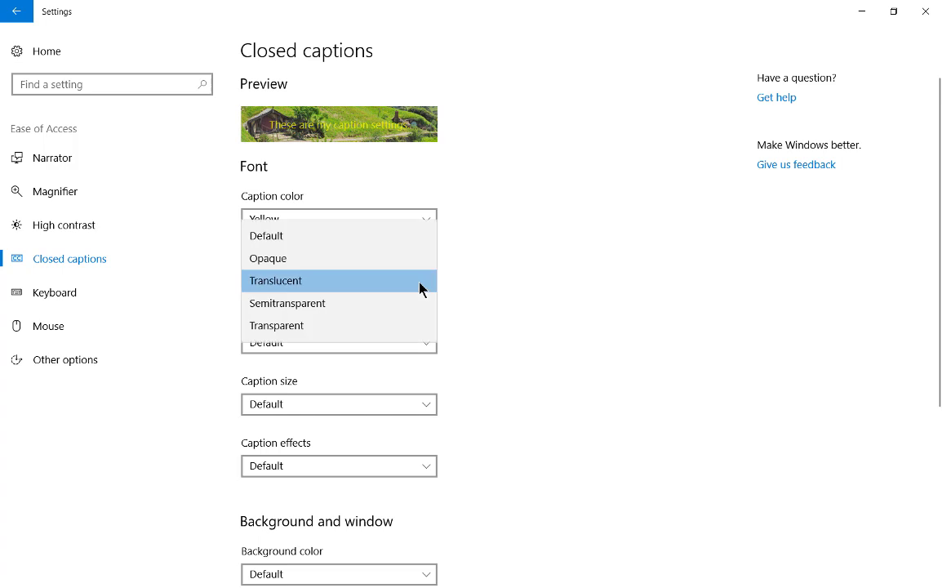
pyautogui.click(394, 325)
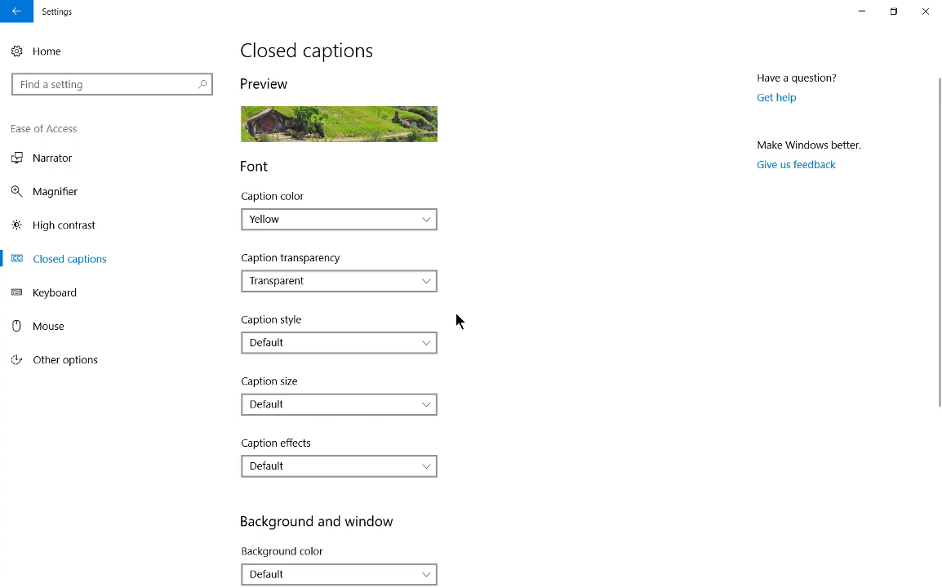
pyautogui.click(416, 282)
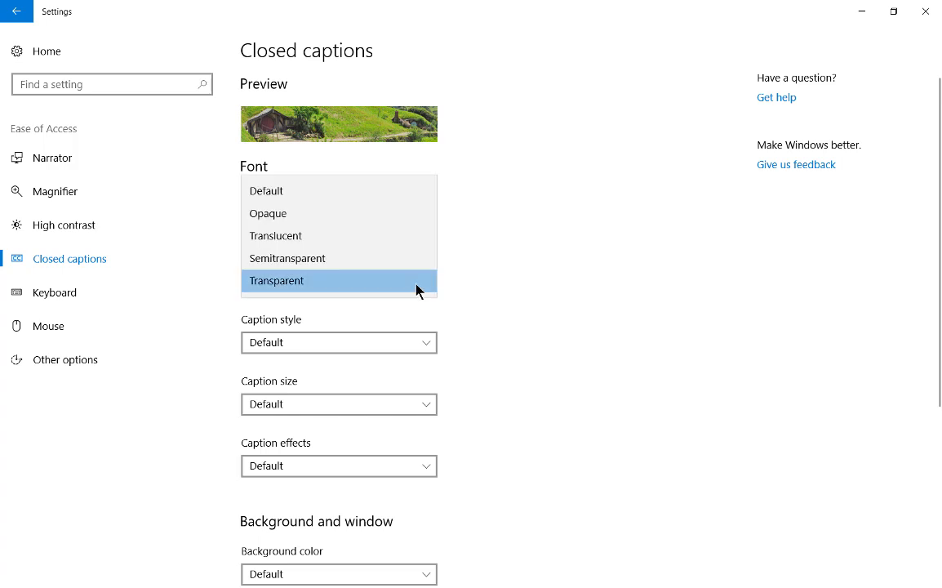
pyautogui.click(404, 215)
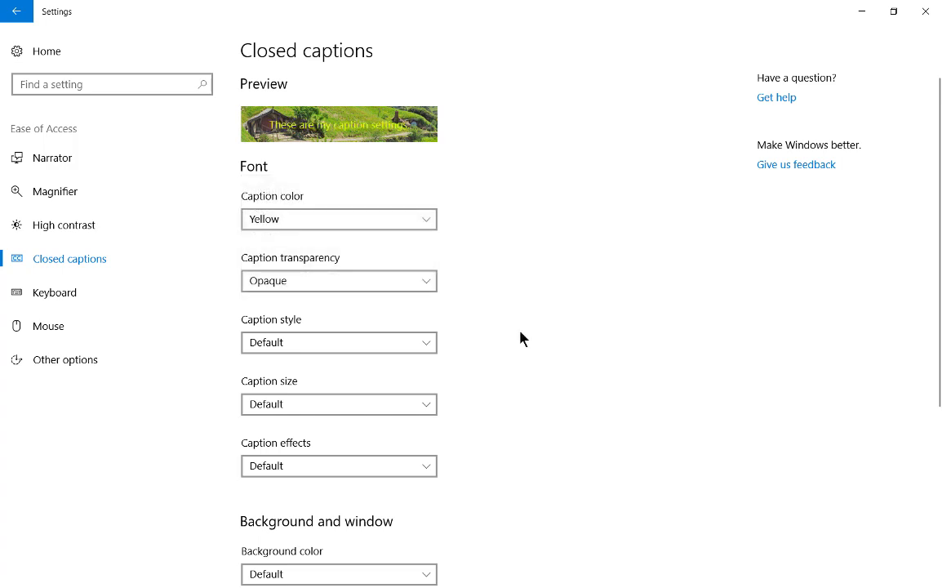
# Step: Try Mono serif and Proportional serif caption styles, then settle on Mono sans serif
pyautogui.click(418, 351)
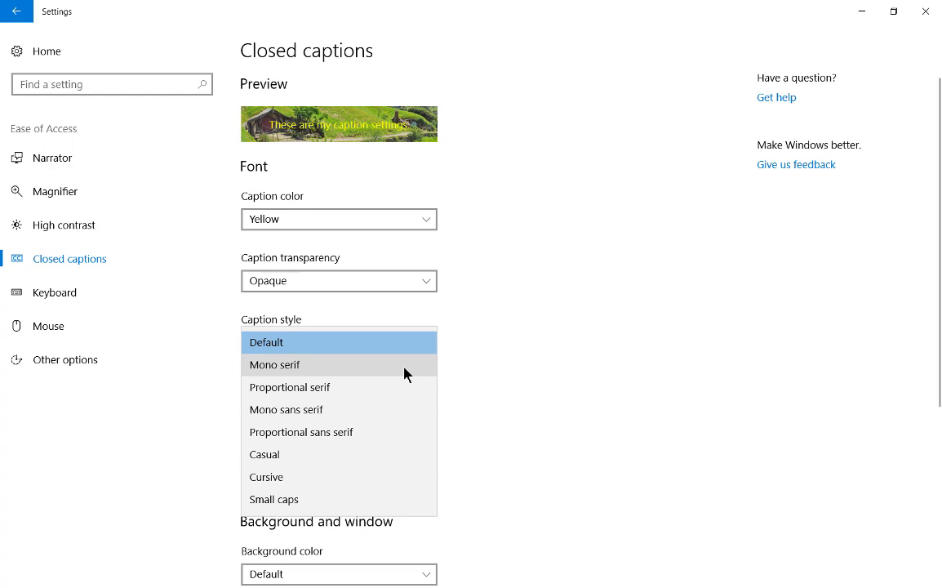
pyautogui.click(405, 368)
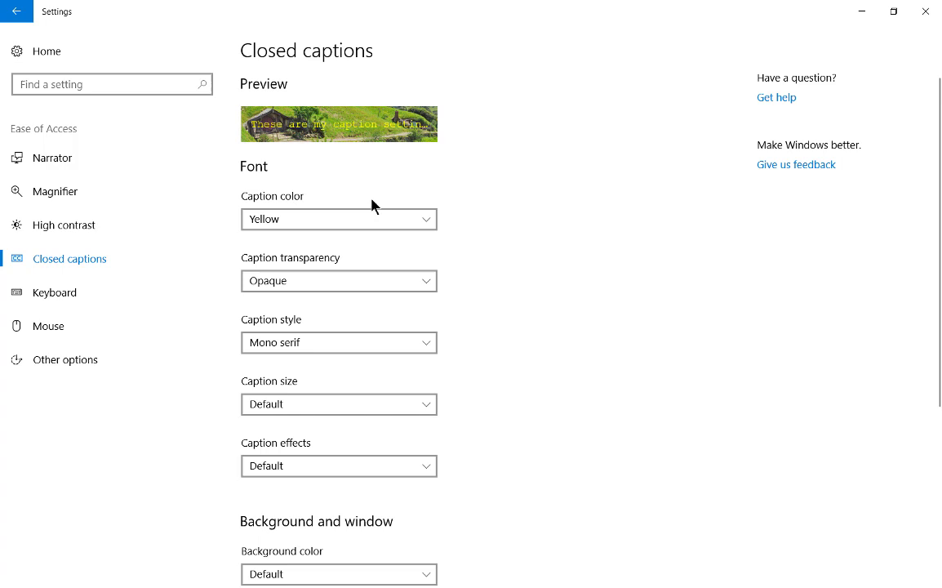
pyautogui.click(388, 347)
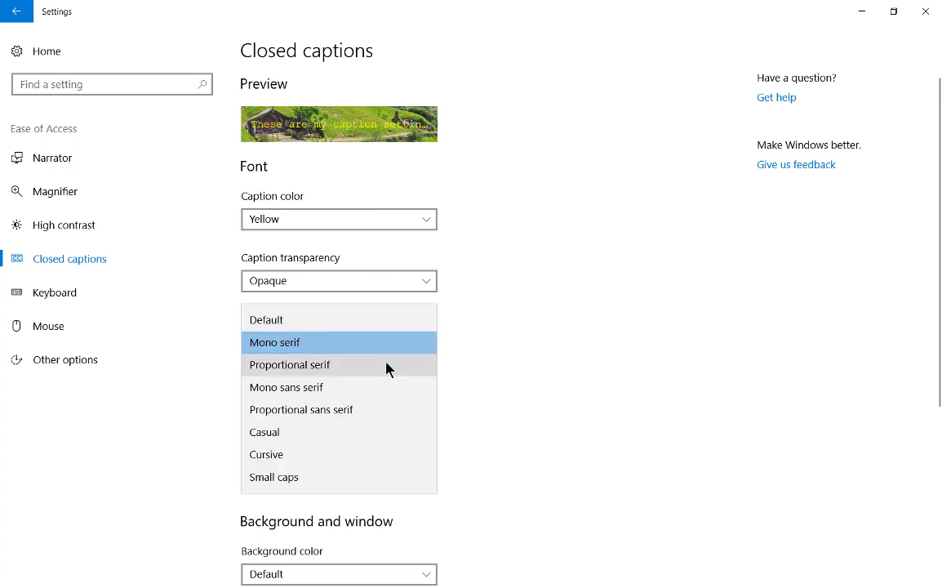
pyautogui.click(387, 365)
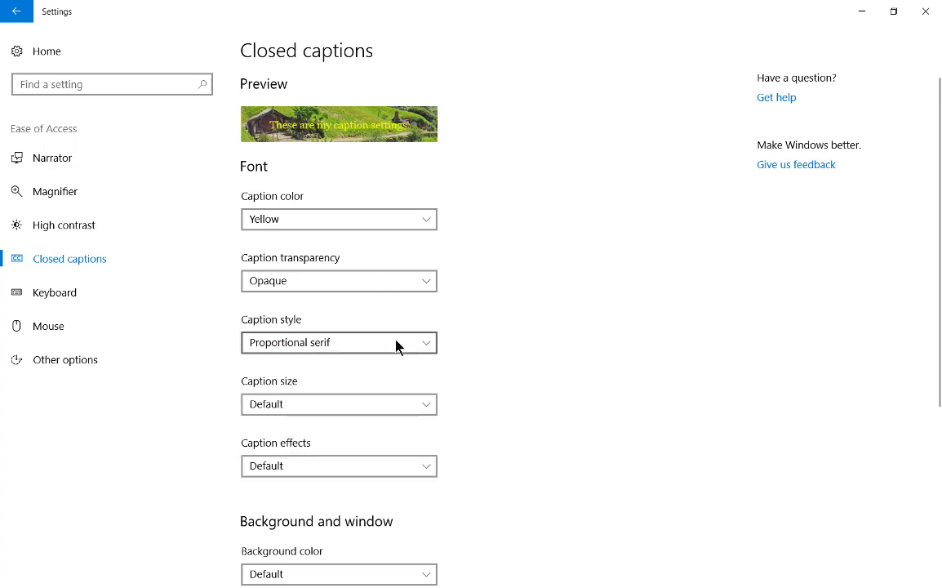
pyautogui.click(397, 345)
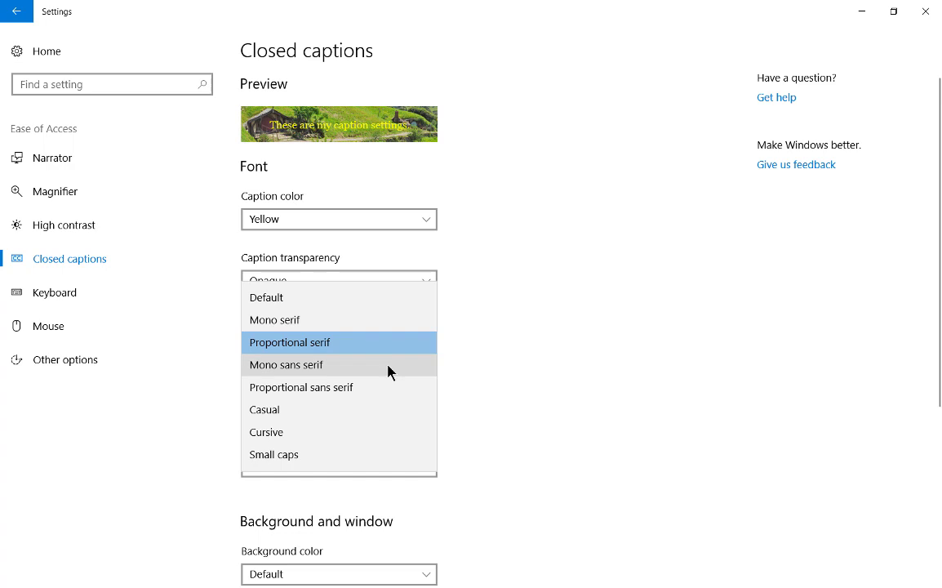
pyautogui.click(388, 371)
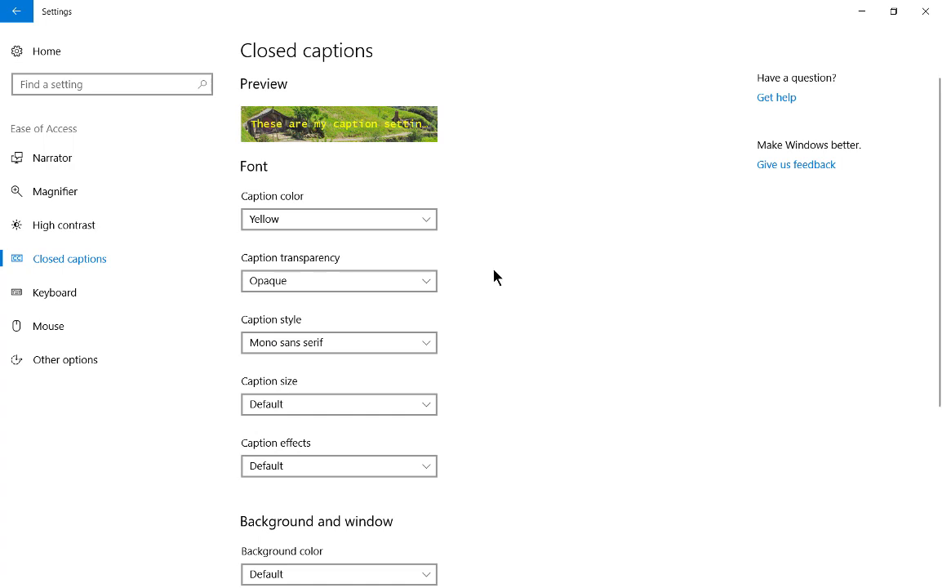
# Step: Try caption sizes of 200% and 150%, then set the size to 100%
pyautogui.click(426, 412)
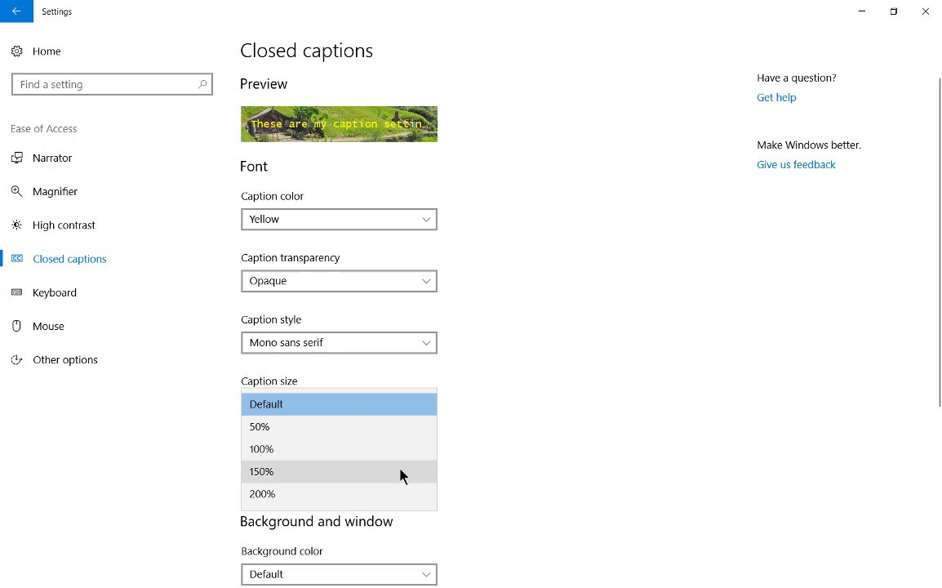
pyautogui.click(397, 498)
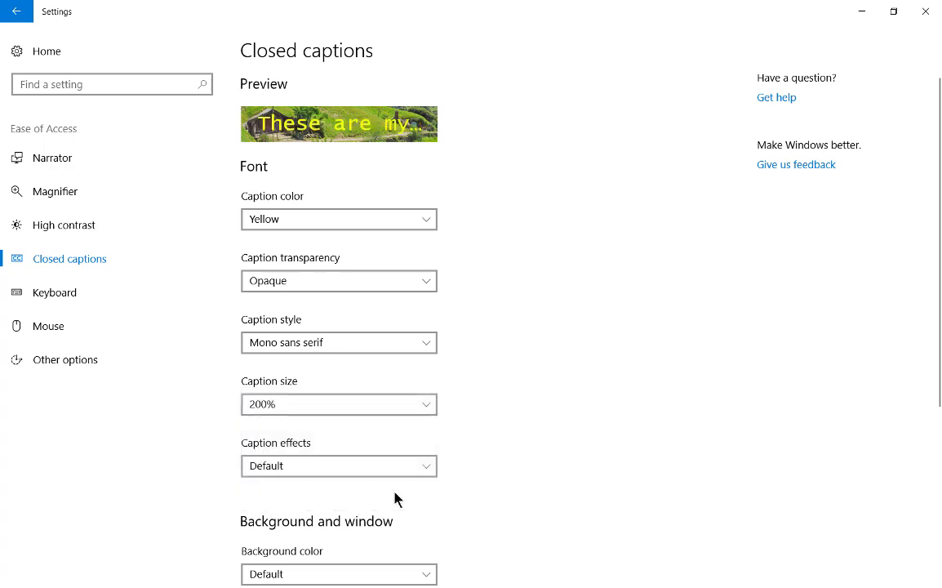
pyautogui.click(398, 408)
pyautogui.click(391, 384)
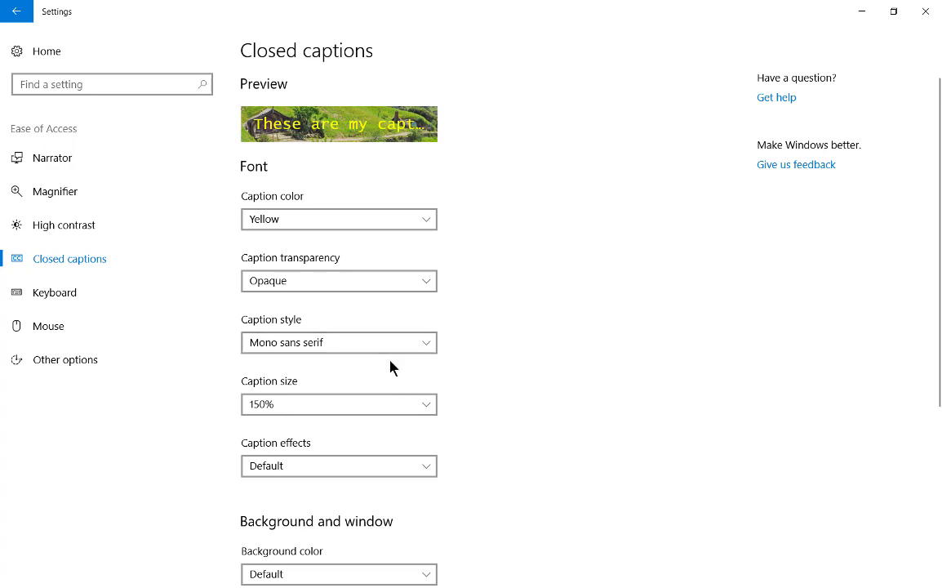
pyautogui.click(416, 404)
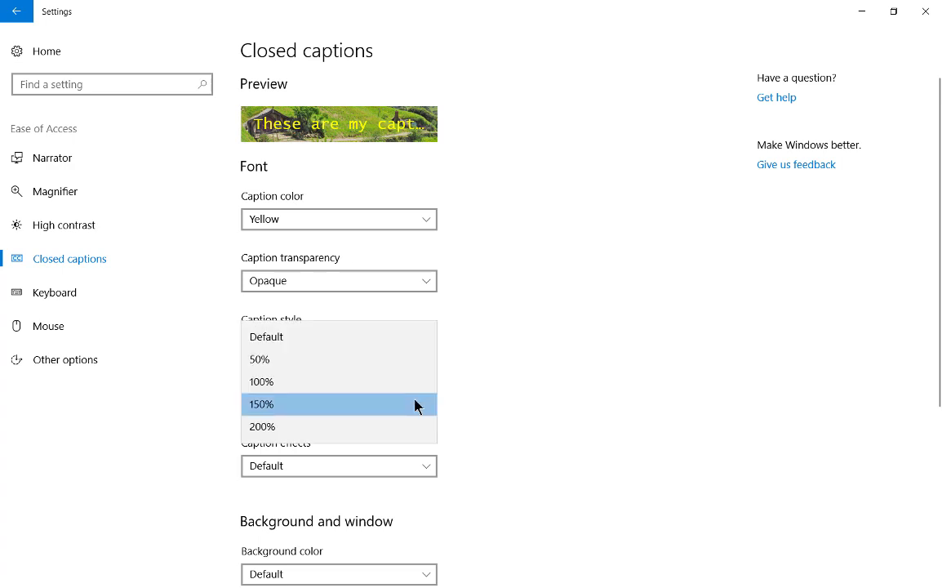
pyautogui.click(414, 383)
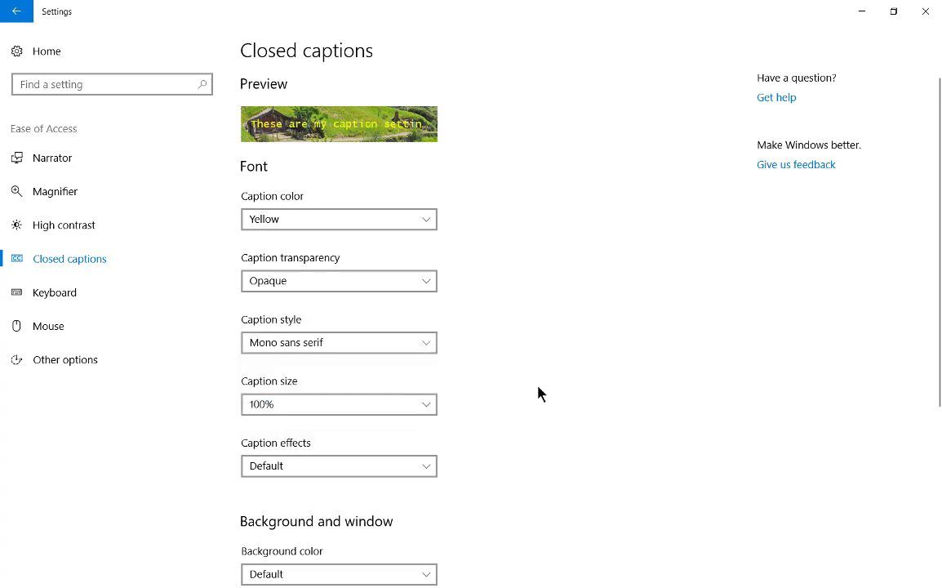
# Step: Try the Raised and Depressed caption effects and set caption size to 200%
pyautogui.click(427, 466)
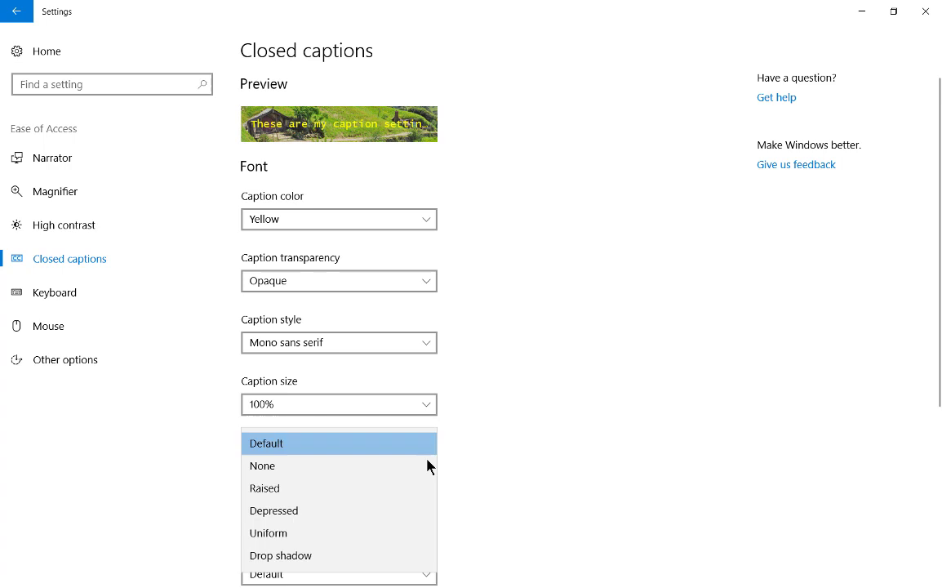
pyautogui.click(385, 489)
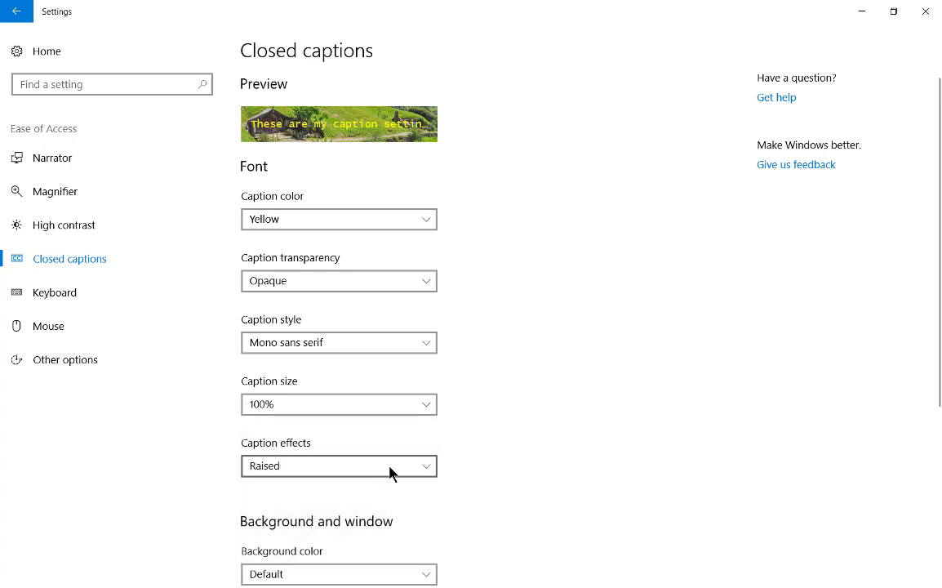
pyautogui.click(390, 472)
pyautogui.click(391, 495)
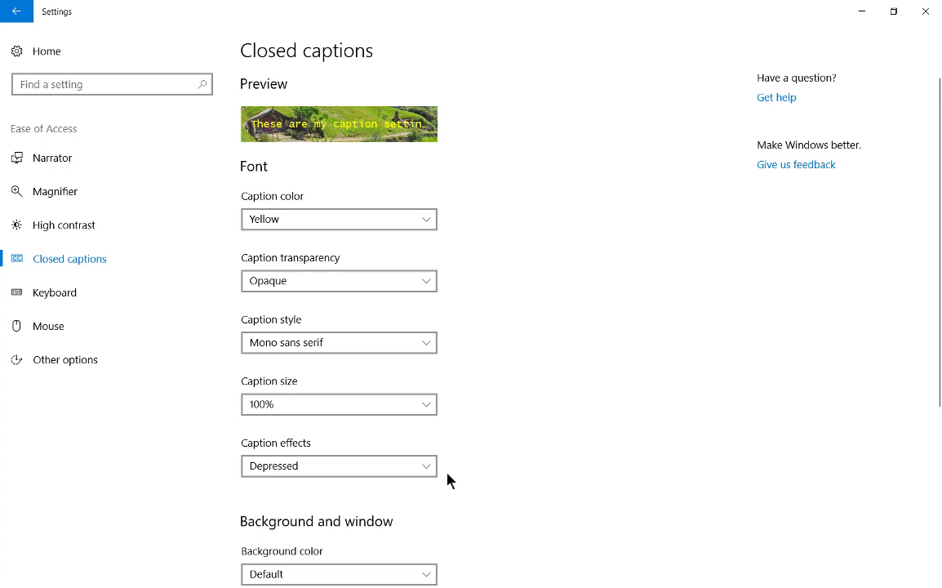
pyautogui.click(413, 406)
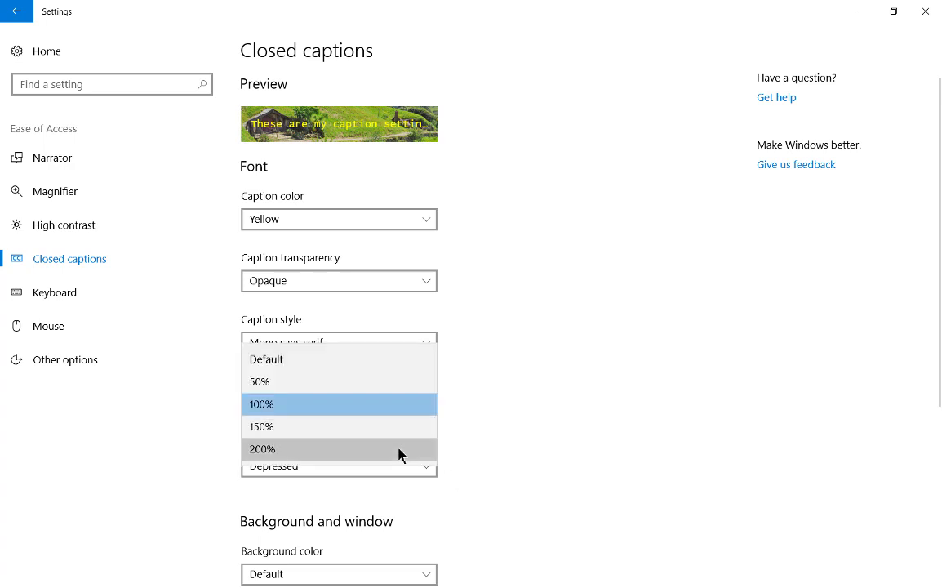
pyautogui.click(400, 451)
# Step: Preview Drop shadow and Raised caption effects, then reset the effect to Default
pyautogui.click(413, 466)
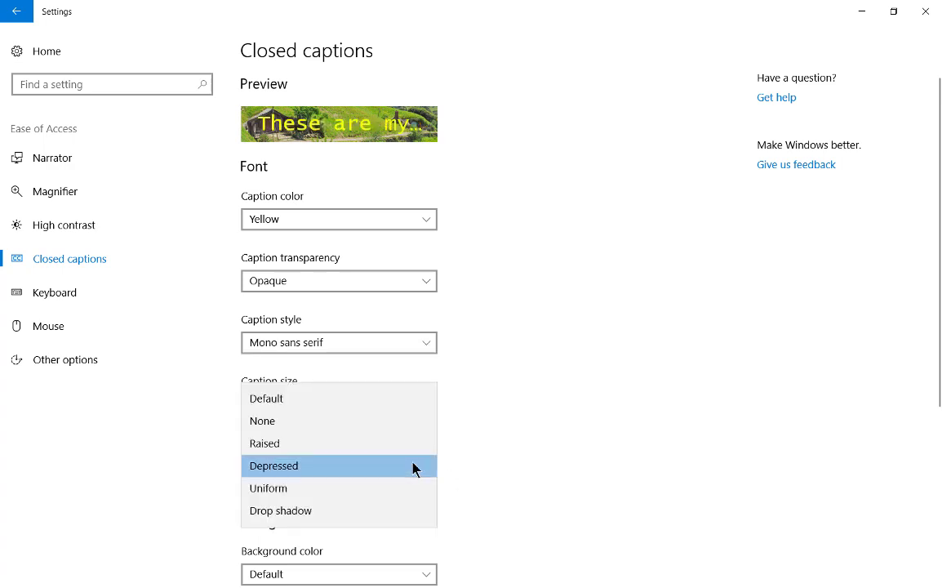
pyautogui.click(402, 509)
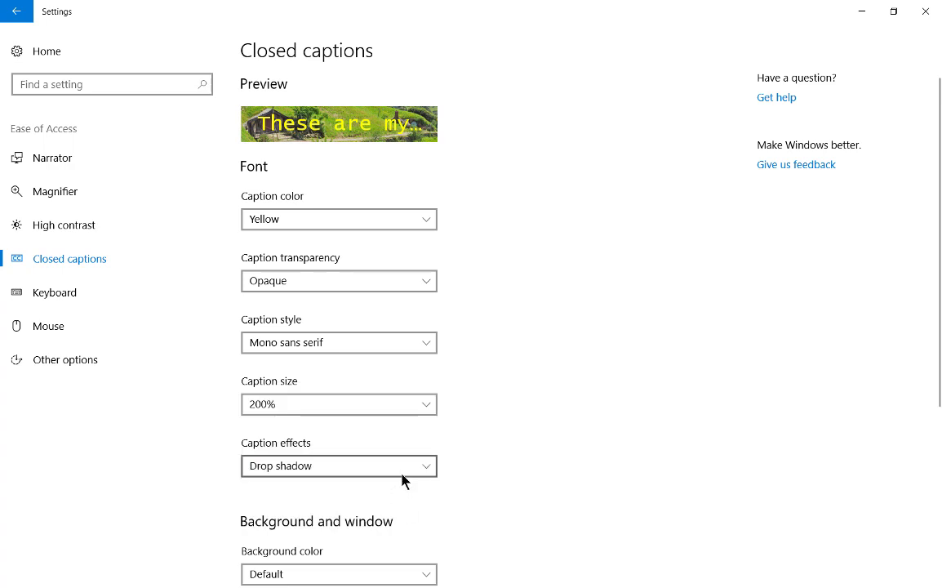
pyautogui.click(402, 470)
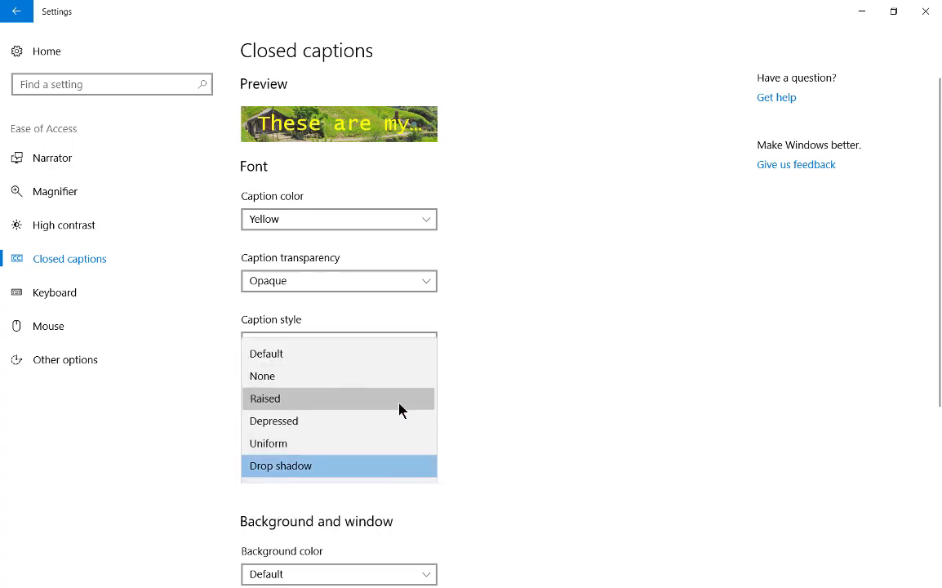
pyautogui.click(400, 398)
pyautogui.click(406, 464)
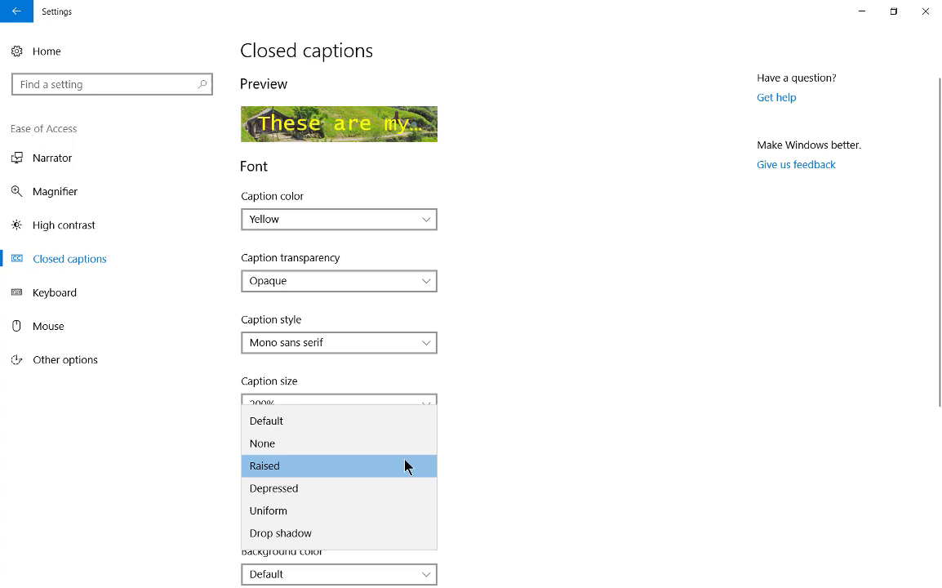
pyautogui.click(406, 422)
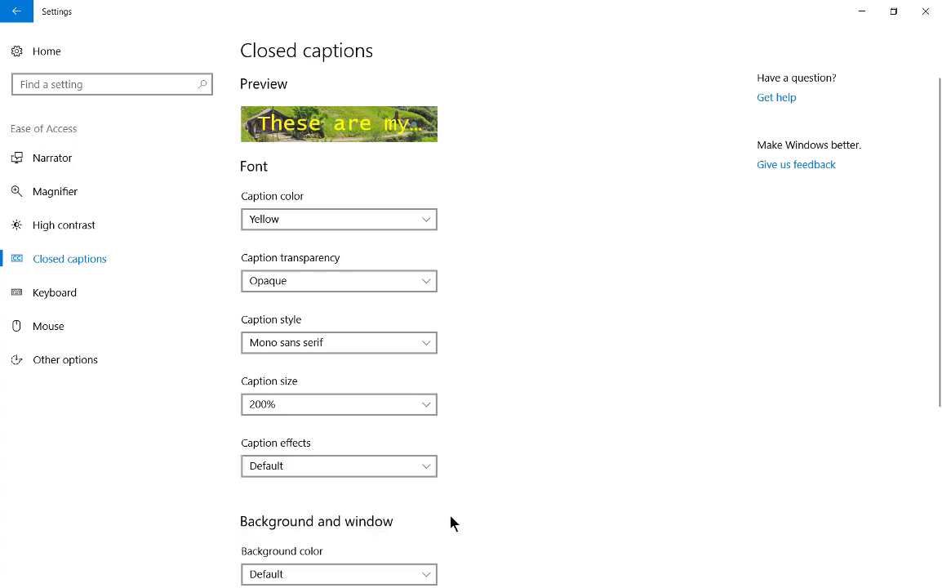
# Step: Set the caption background color to Red and look over the remaining background and window options
pyautogui.click(426, 575)
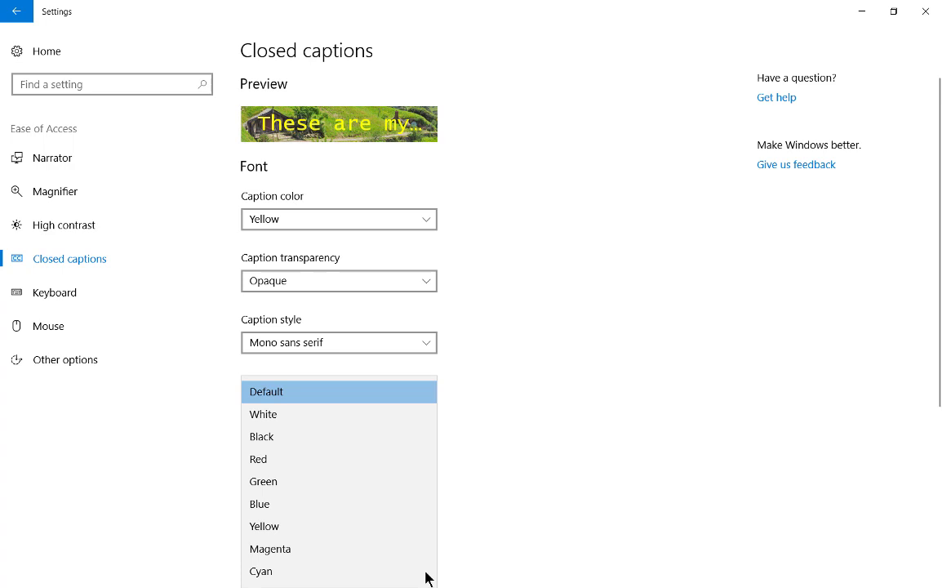
pyautogui.click(380, 464)
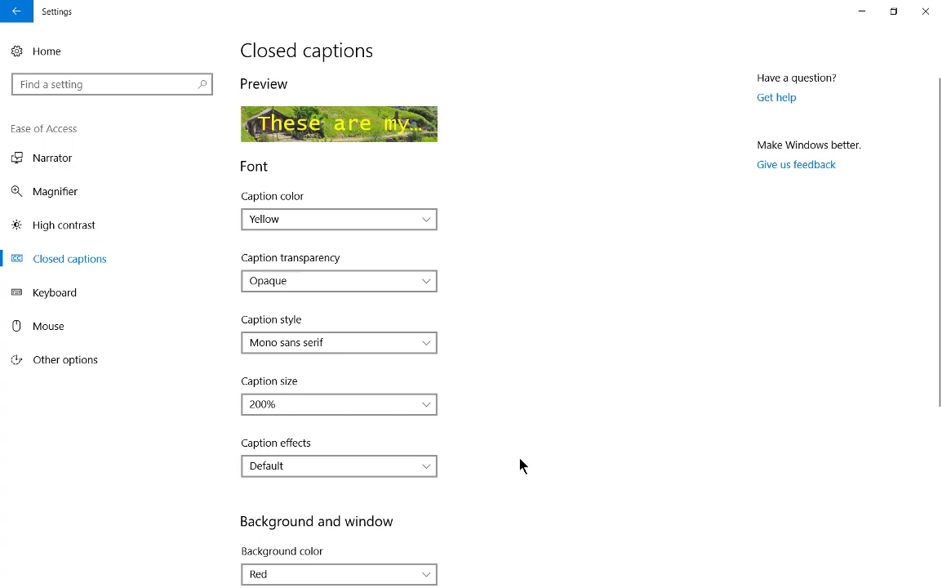
pyautogui.scroll(-2, 523, 463)
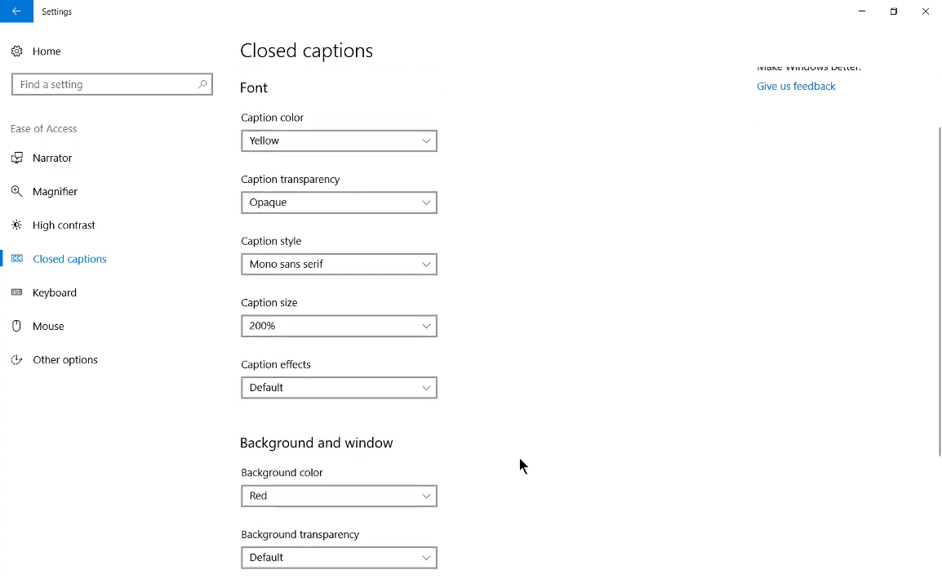
pyautogui.scroll(-5, 522, 471)
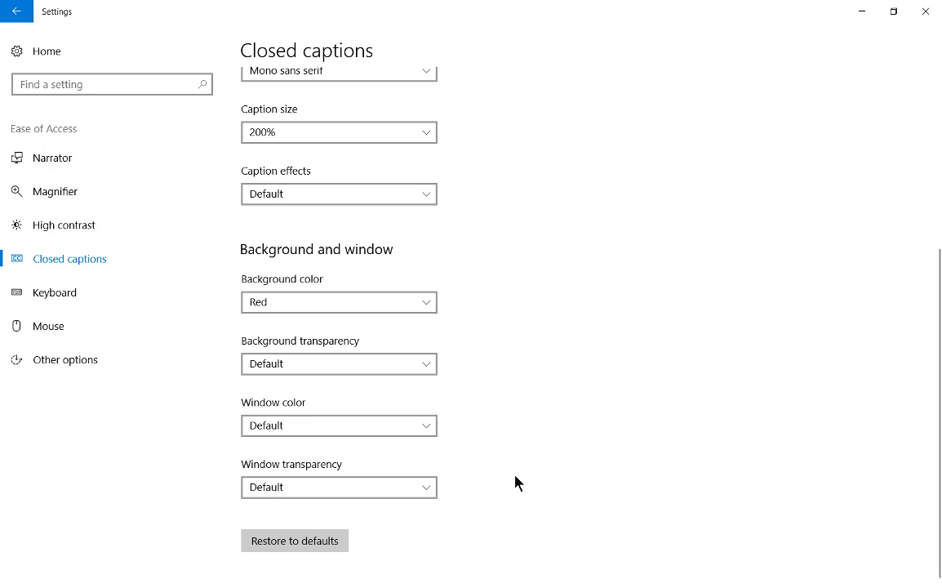
pyautogui.scroll(6, 515, 482)
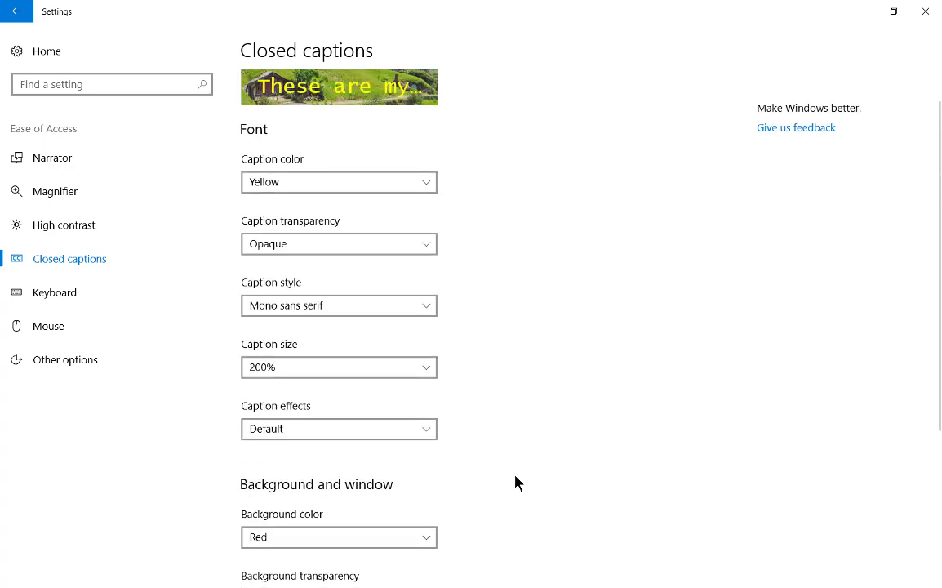
pyautogui.scroll(-6, 515, 482)
# Step: Restore all caption settings to defaults and check the plain white preview text
pyautogui.click(315, 541)
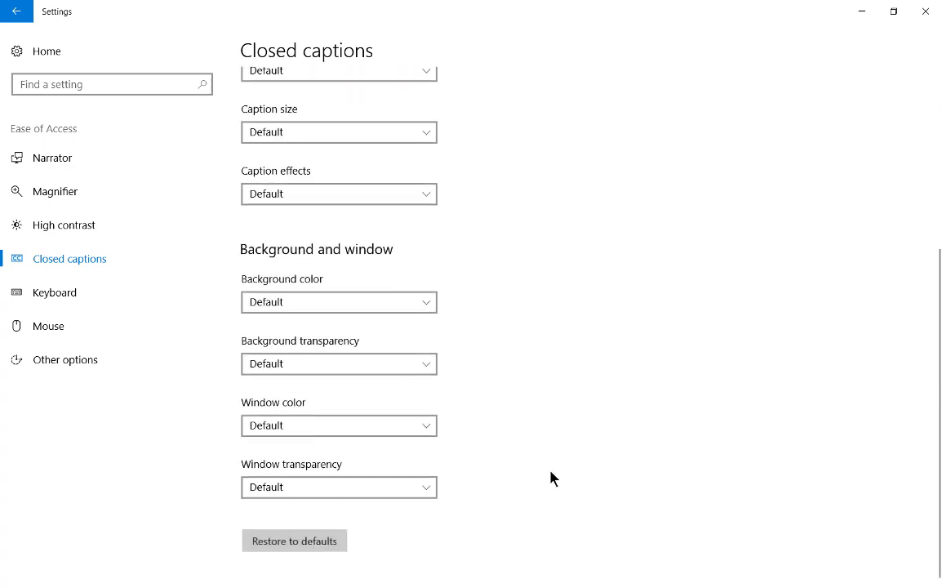
pyautogui.scroll(4, 552, 478)
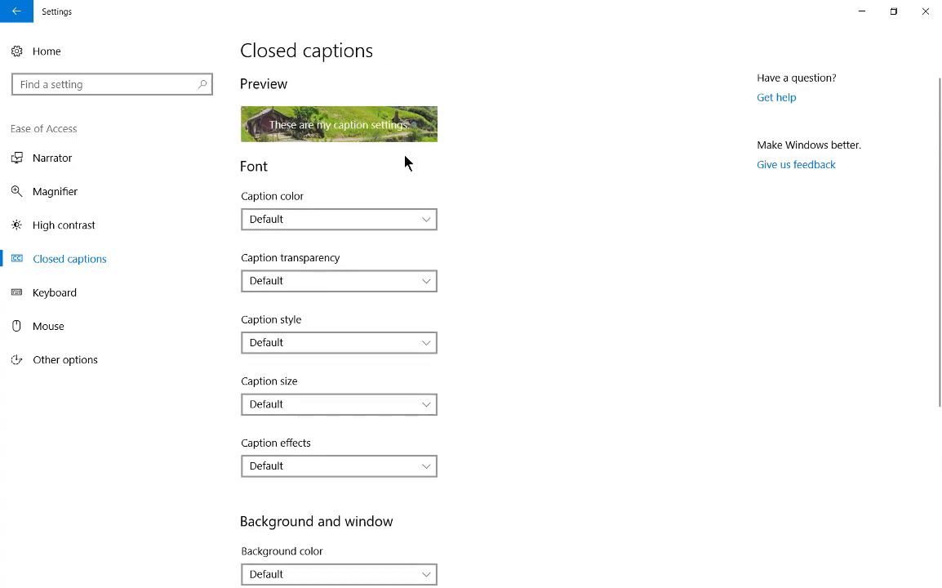